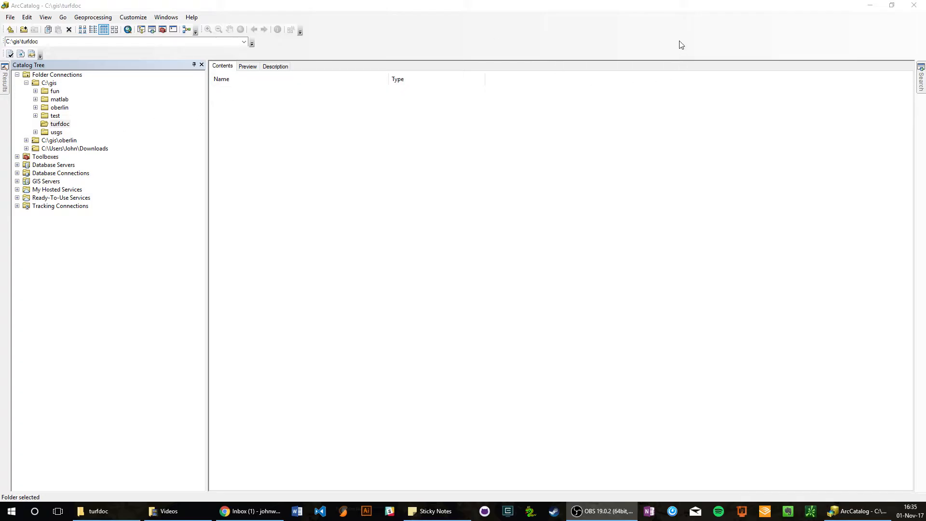
# Check the contents of the turfdoc folder in its File Explorer window and move that window out of the way.
pyautogui.moveTo(925, 217); pyautogui.dragTo(434, 95)
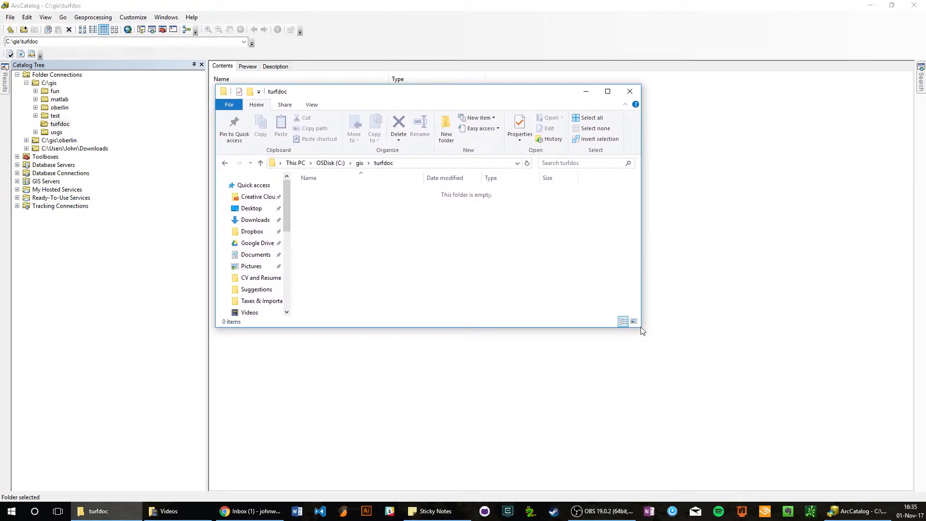
pyautogui.moveTo(640, 327); pyautogui.dragTo(728, 400)
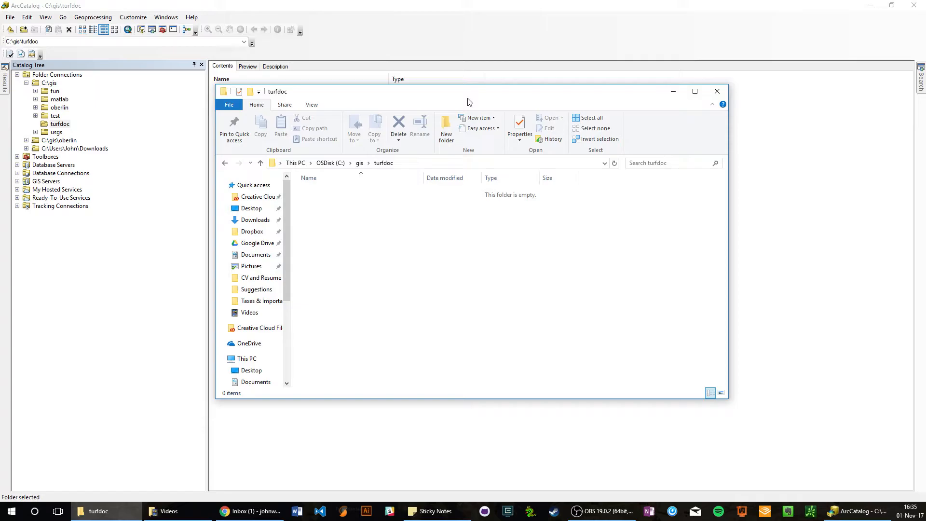
pyautogui.moveTo(468, 102); pyautogui.dragTo(503, 147)
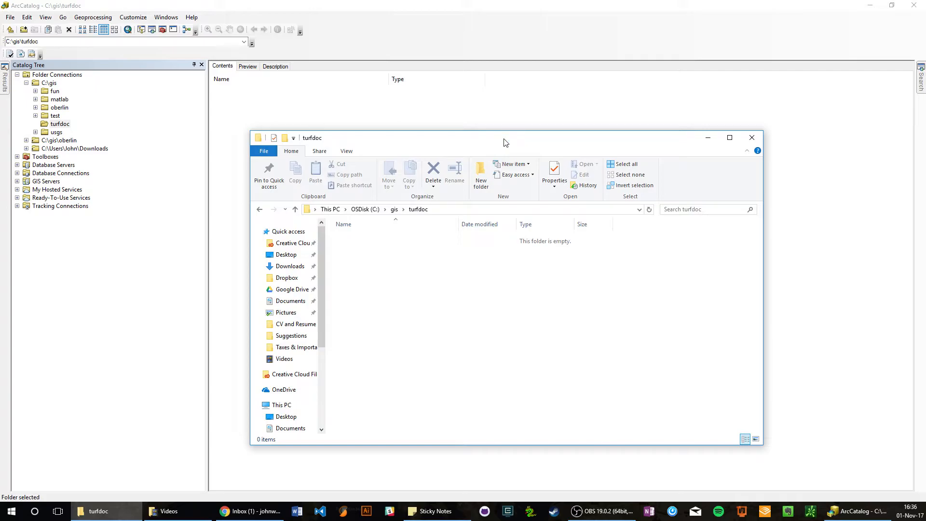
pyautogui.moveTo(505, 143); pyautogui.dragTo(925, 119)
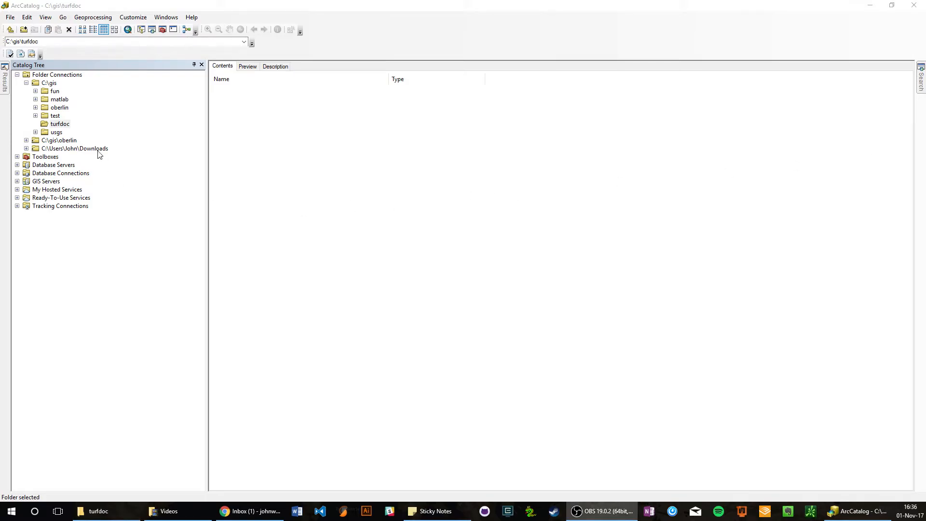
# Examine the existing folder connections in the catalog tree, including C:\gis\oberlin and C:\gis.
pyautogui.click(51, 127)
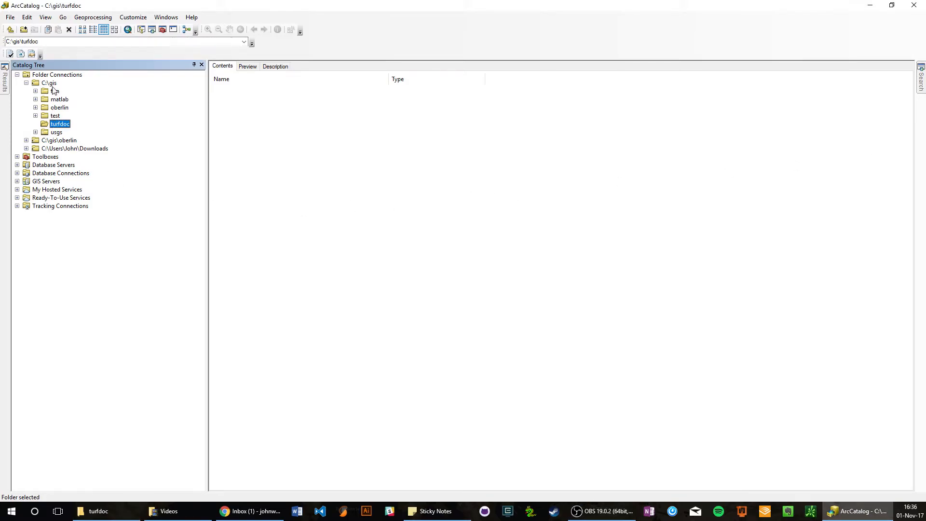
pyautogui.click(72, 76)
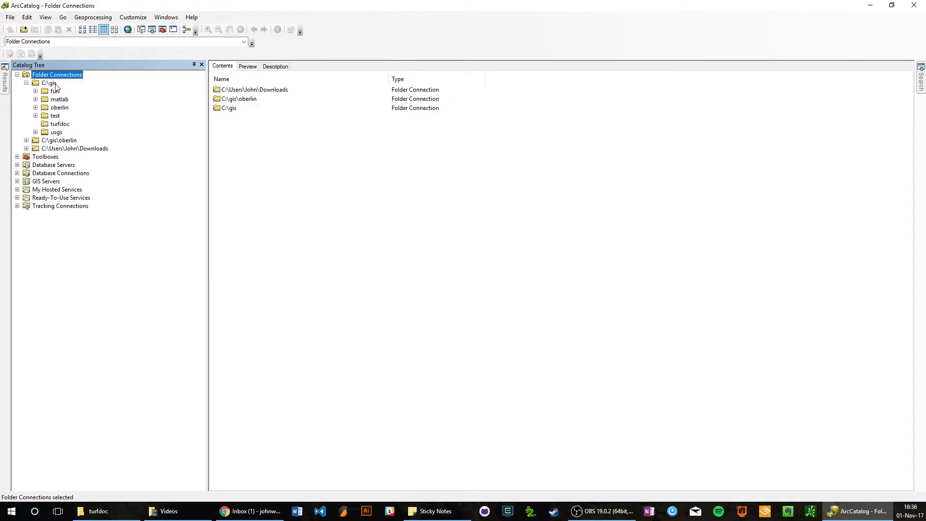
pyautogui.click(60, 140)
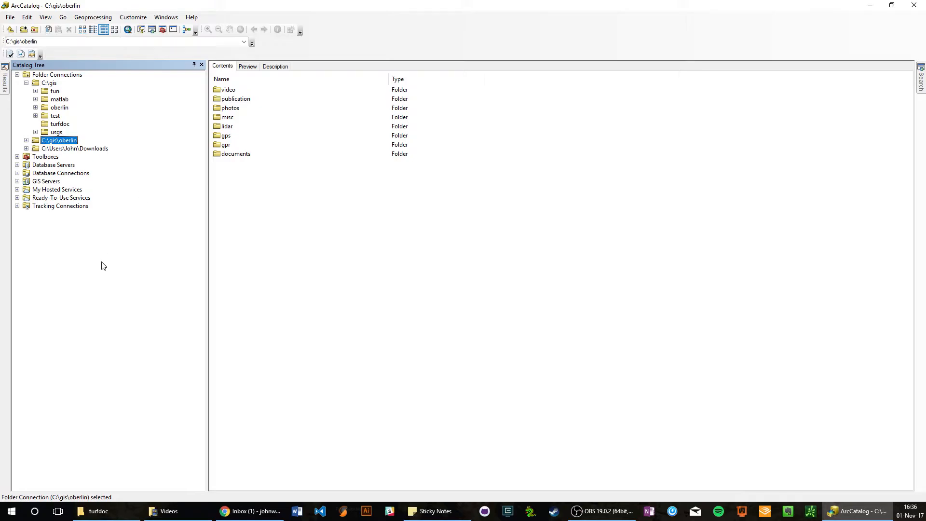
pyautogui.click(49, 84)
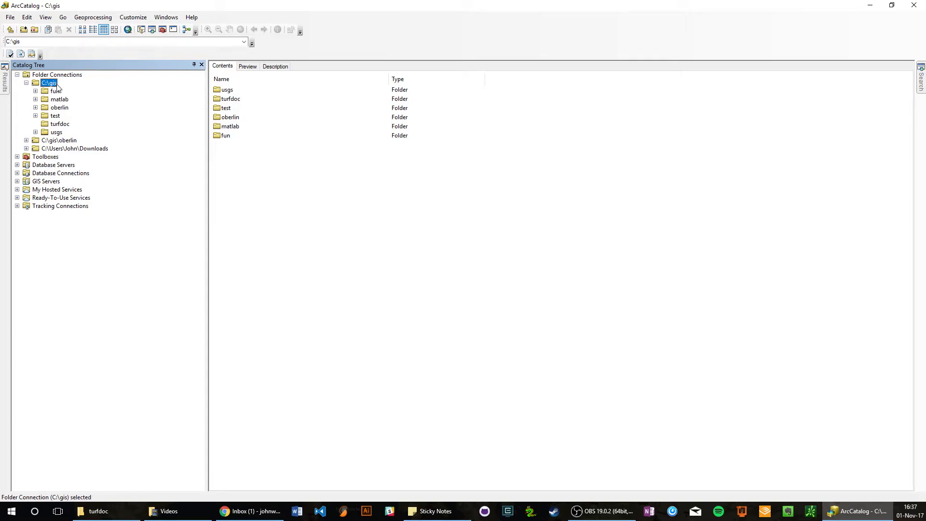
# Create a folder named databases inside C:\gis\turfdoc.
pyautogui.click(66, 125)
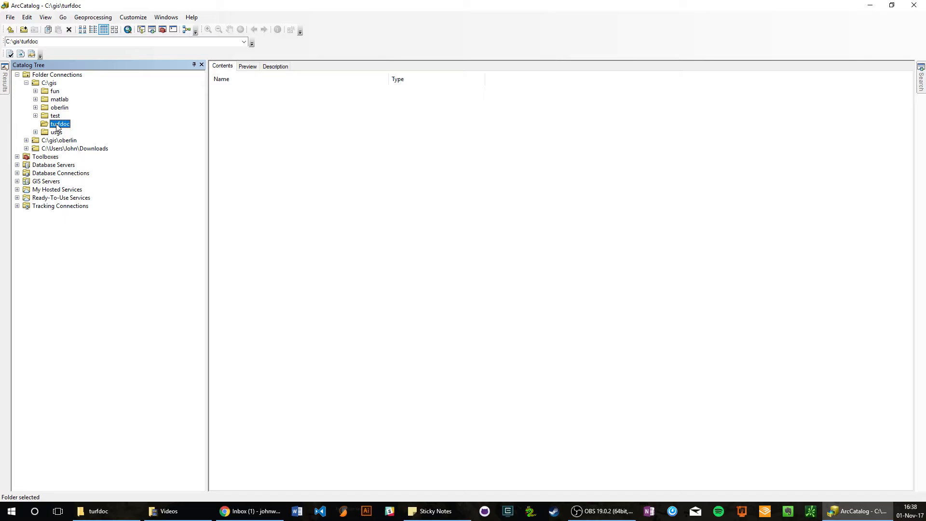
pyautogui.rightClick(57, 126)
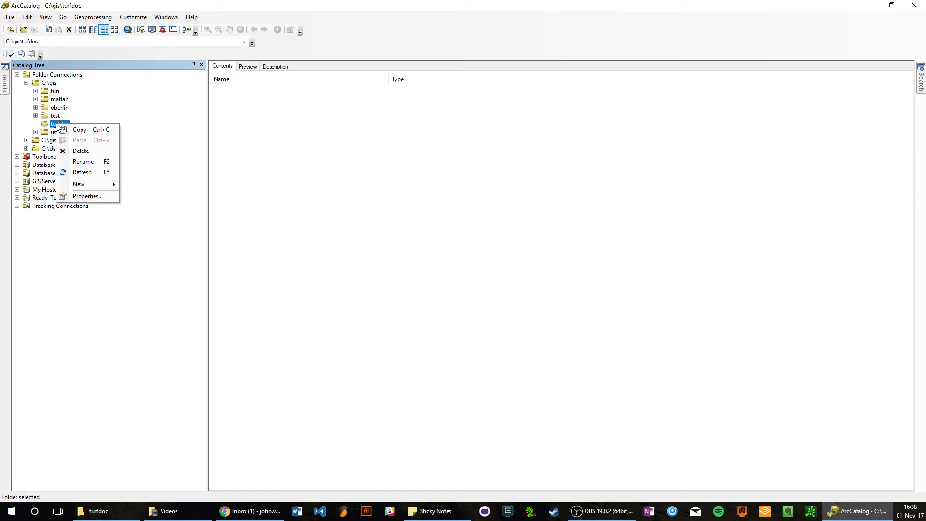
pyautogui.click(93, 185)
pyautogui.click(140, 186)
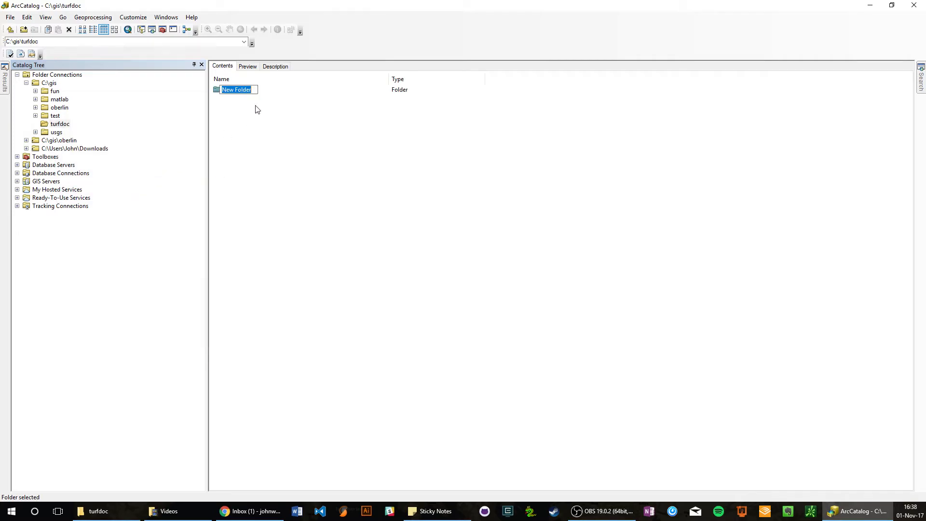
pyautogui.write('databases')
pyautogui.press('Return')
# Create a second folder named data inside C:\gis\turfdoc, alongside the databases folder.
pyautogui.hotkey('alt', 'Tab')
pyautogui.hotkey('ctrl', 'Tab')
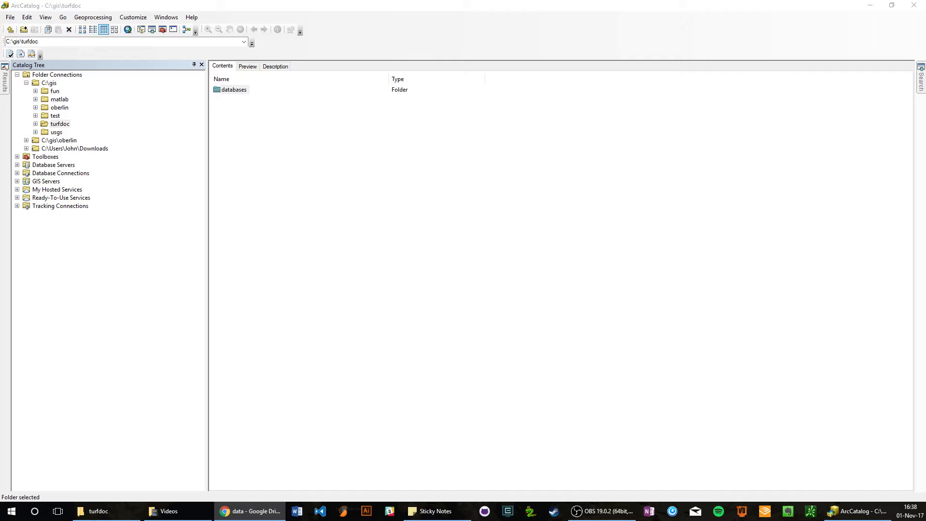
pyautogui.click(260, 184)
pyautogui.rightClick(261, 182)
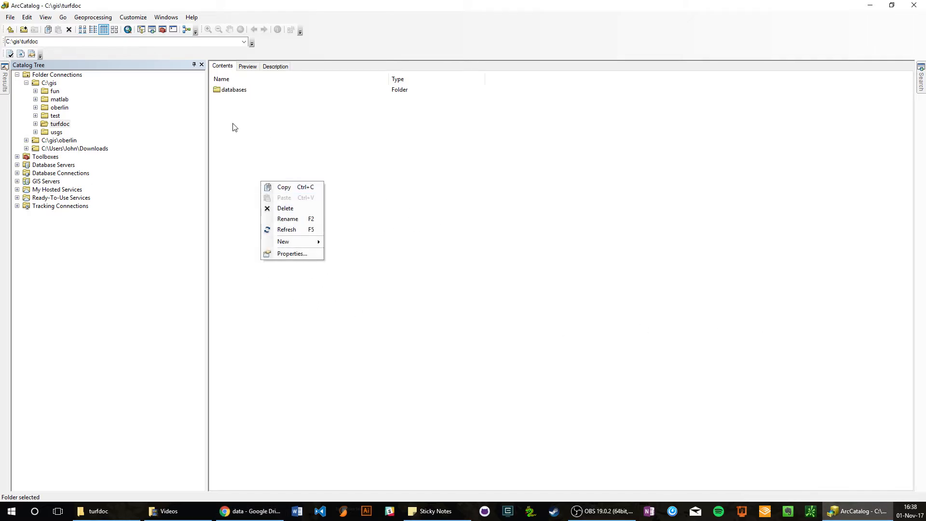
pyautogui.moveTo(299, 241)
pyautogui.click(340, 242)
pyautogui.write('d')
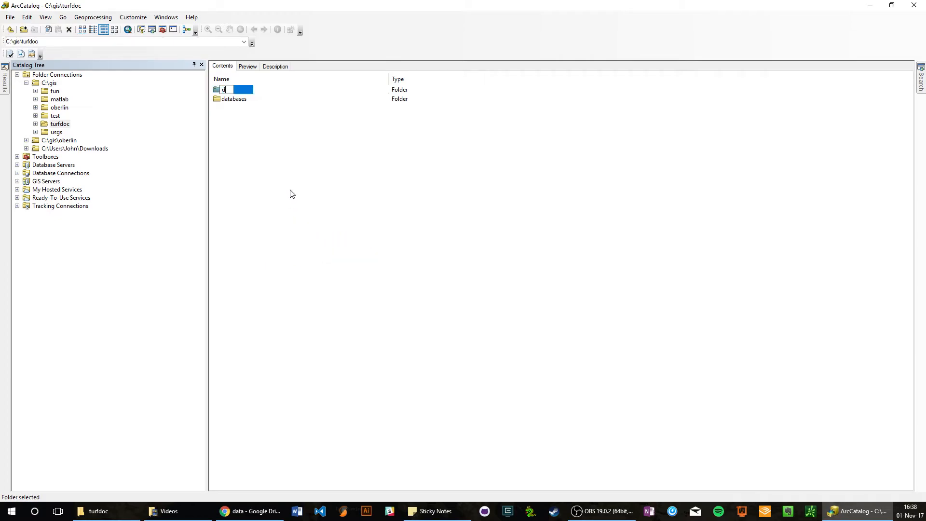
pyautogui.write('ata')
pyautogui.press('BackSpace')
pyautogui.press('BackSpace')
pyautogui.write('ata')
pyautogui.press('Return')
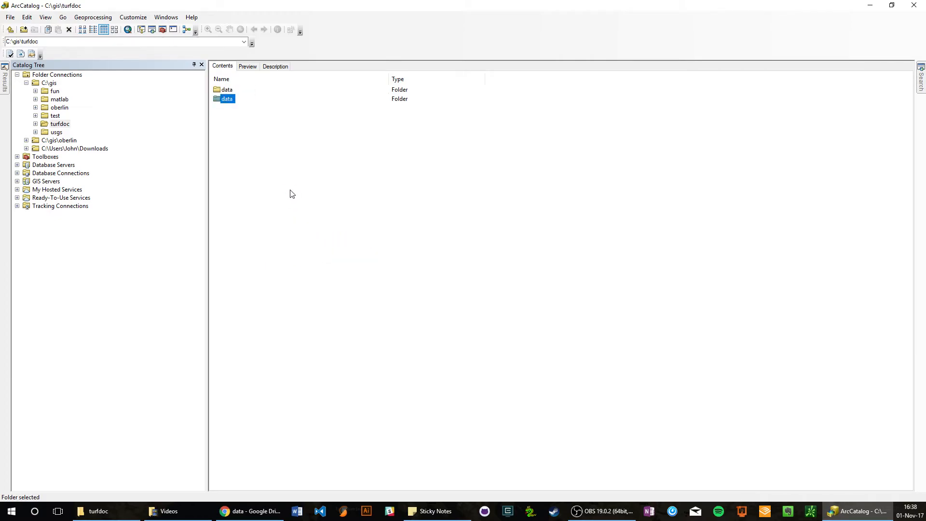
# Expand turfdoc in the catalog tree, move the databases folder into the data folder and open it there.
pyautogui.click(232, 92)
pyautogui.click(233, 99)
pyautogui.click(36, 124)
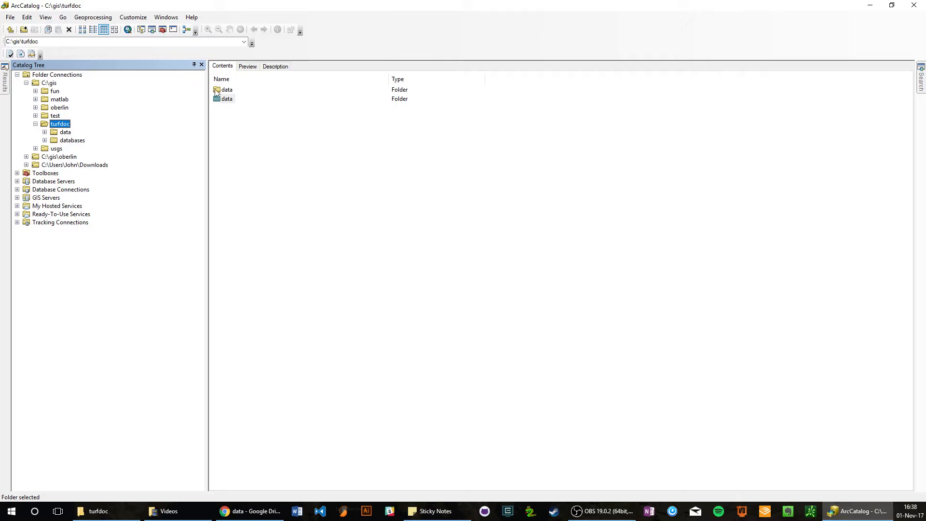
pyautogui.moveTo(73, 140); pyautogui.dragTo(50, 133)
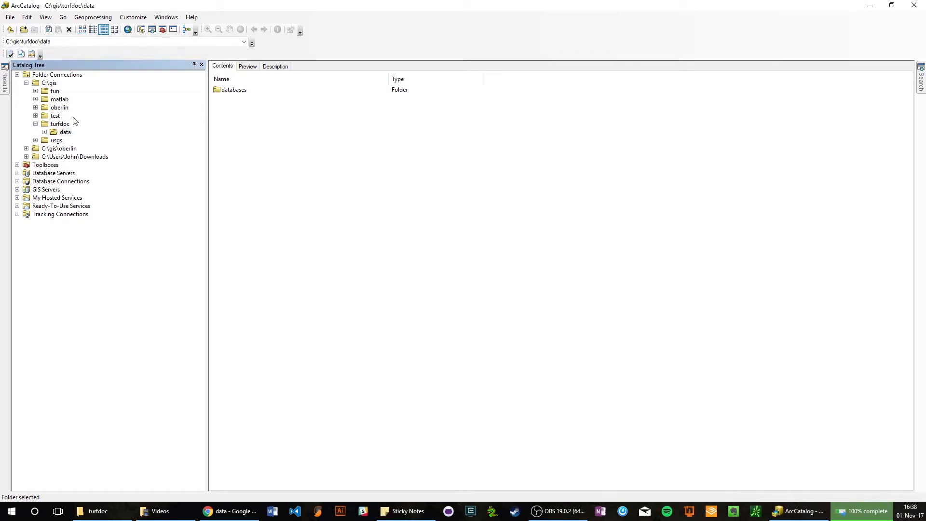
pyautogui.doubleClick(229, 93)
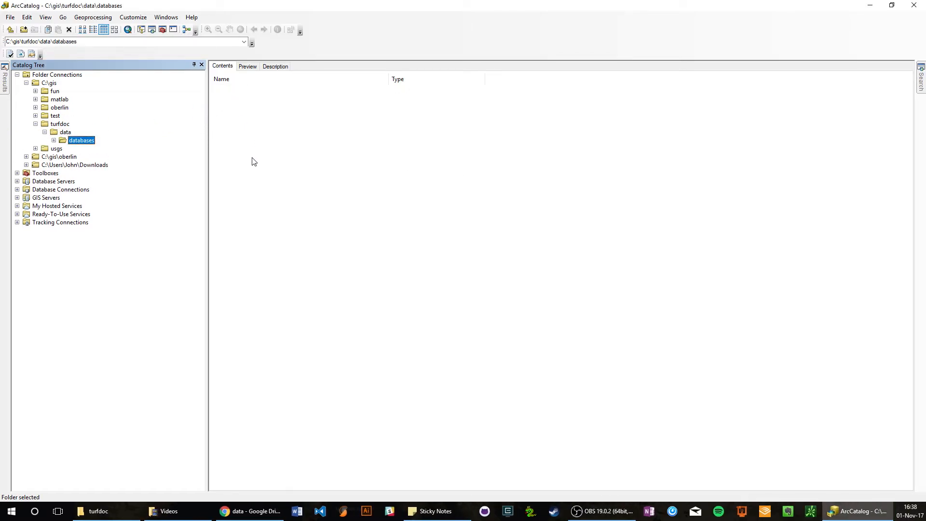
# Create a folder named rasters inside turfdoc's data folder.
pyautogui.click(65, 133)
pyautogui.rightClick(305, 167)
pyautogui.moveTo(343, 225)
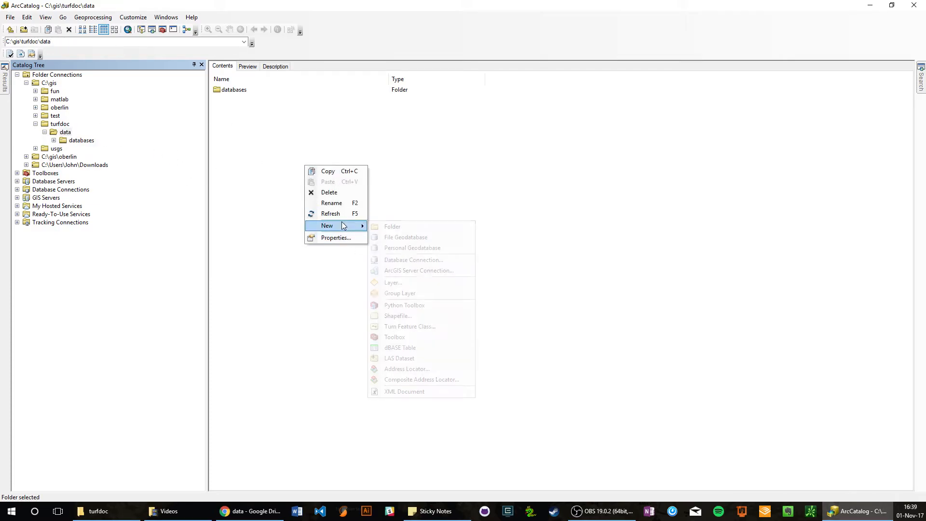
pyautogui.click(406, 225)
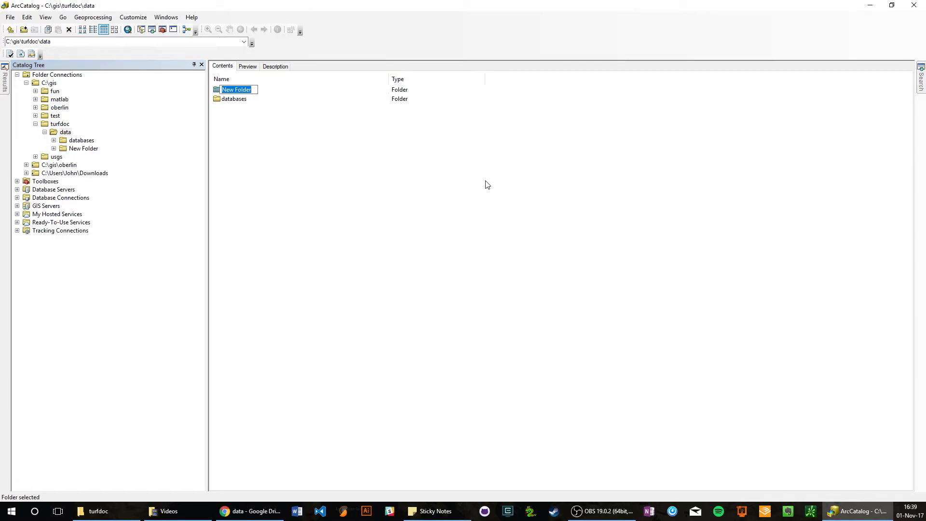
pyautogui.write('rasters')
pyautogui.press('Return')
# Add a folder named shapefiles to turfdoc's data folder.
pyautogui.rightClick(256, 172)
pyautogui.moveTo(297, 231)
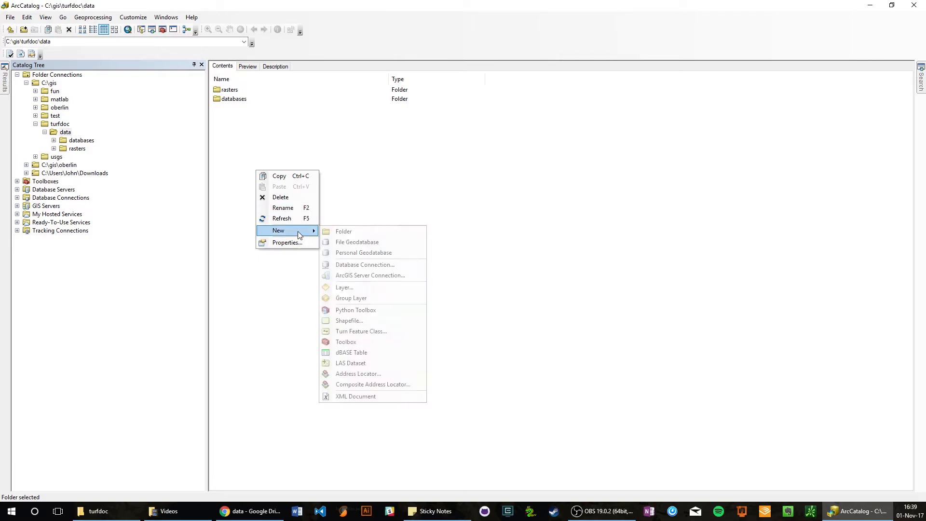
pyautogui.click(356, 234)
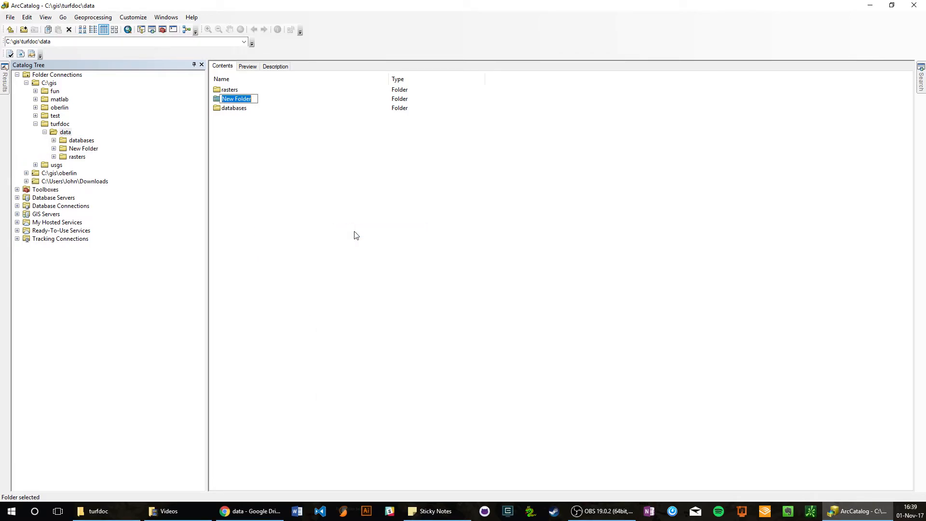
pyautogui.write('shapefiles')
pyautogui.press('Return')
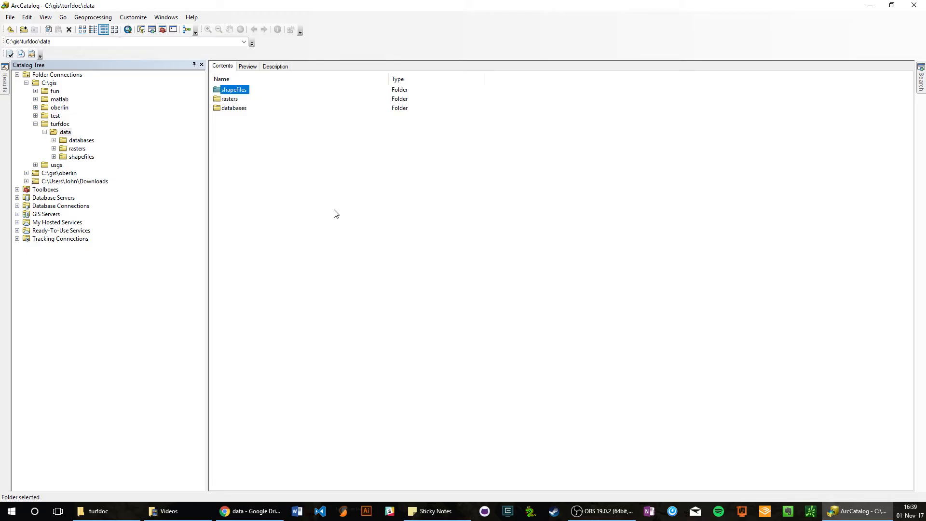
# Create a folder named documents directly inside the turfdoc folder.
pyautogui.rightClick(62, 125)
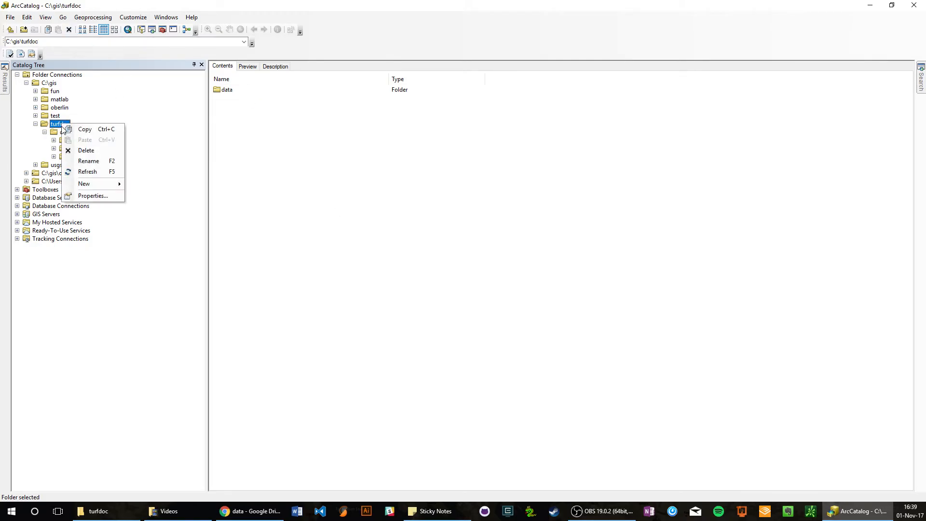
pyautogui.moveTo(88, 184)
pyautogui.click(144, 185)
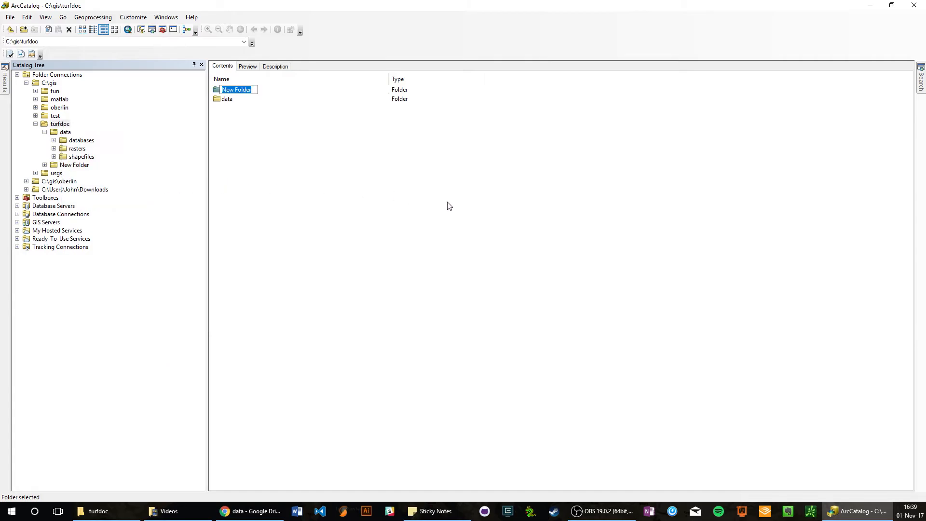
pyautogui.write('documents')
pyautogui.press('Return')
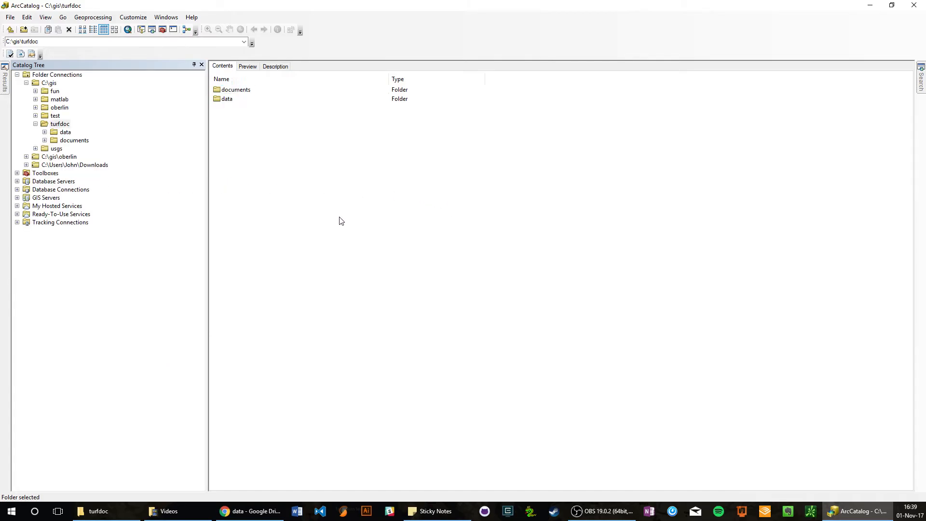
# Create a folder named maps directly inside the turfdoc folder.
pyautogui.rightClick(340, 217)
pyautogui.moveTo(380, 277)
pyautogui.click(433, 279)
pyautogui.write('maps')
pyautogui.press('Return')
# Create a folder named output directly inside the turfdoc folder.
pyautogui.rightClick(391, 279)
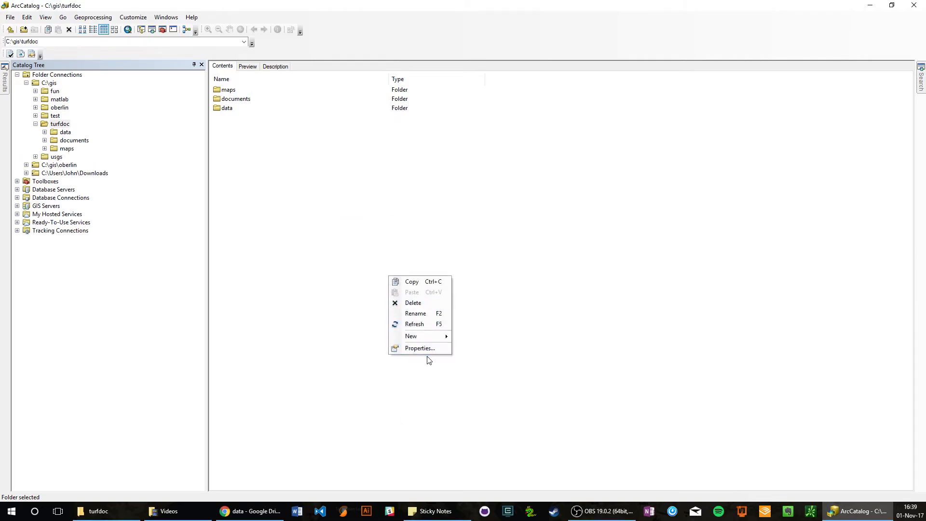
pyautogui.moveTo(427, 336)
pyautogui.click(480, 328)
pyautogui.write('output')
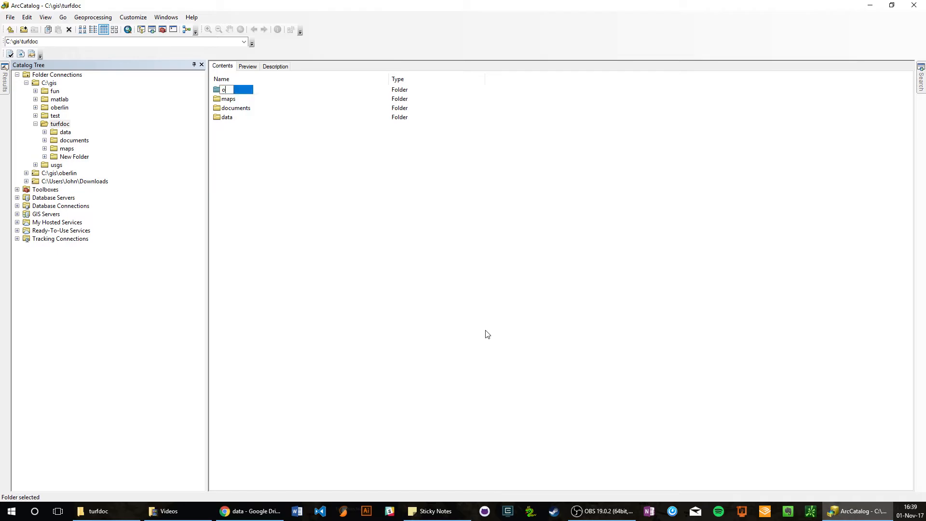
pyautogui.press('Return')
# Create a folder named tools directly inside the turfdoc folder.
pyautogui.rightClick(456, 330)
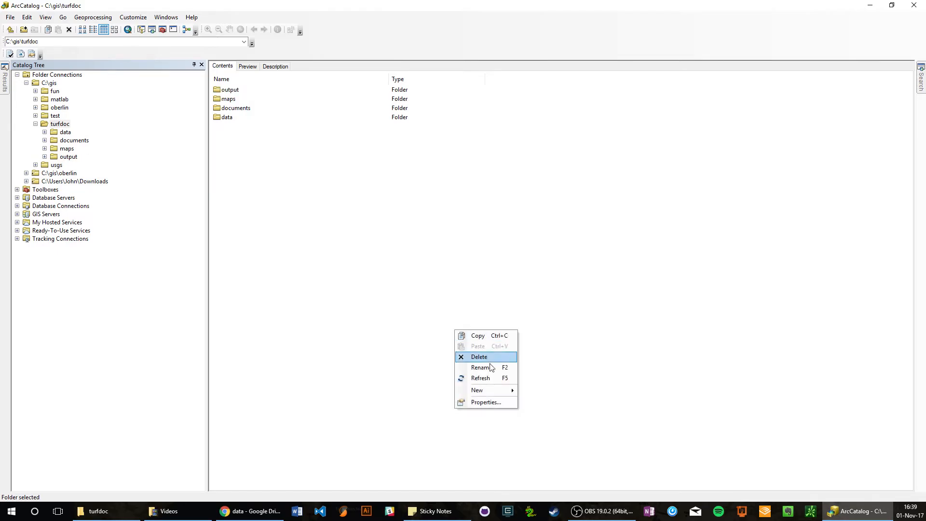
pyautogui.moveTo(487, 388)
pyautogui.click(551, 328)
pyautogui.write('tools')
pyautogui.press('Return')
# Create a folder named transfer directly inside the turfdoc folder.
pyautogui.rightClick(354, 319)
pyautogui.moveTo(396, 379)
pyautogui.click(442, 328)
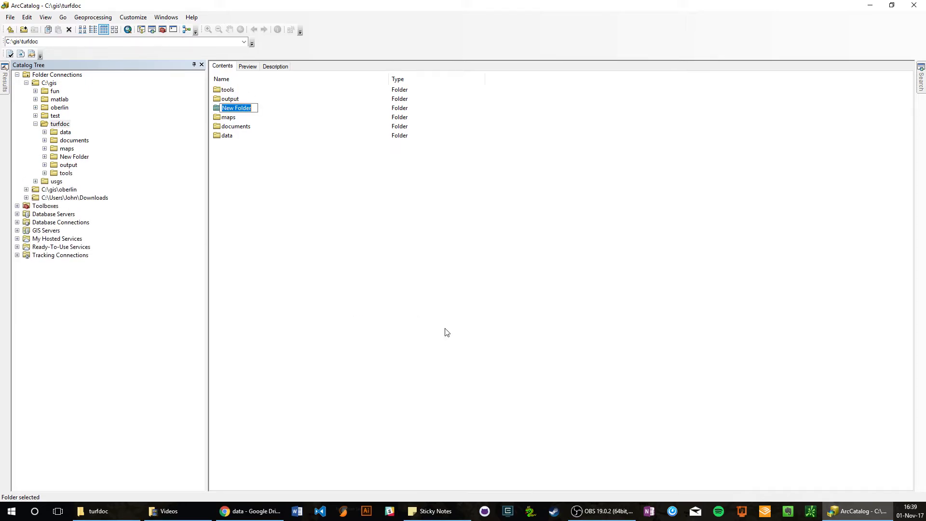
pyautogui.write('transfer')
pyautogui.press('Return')
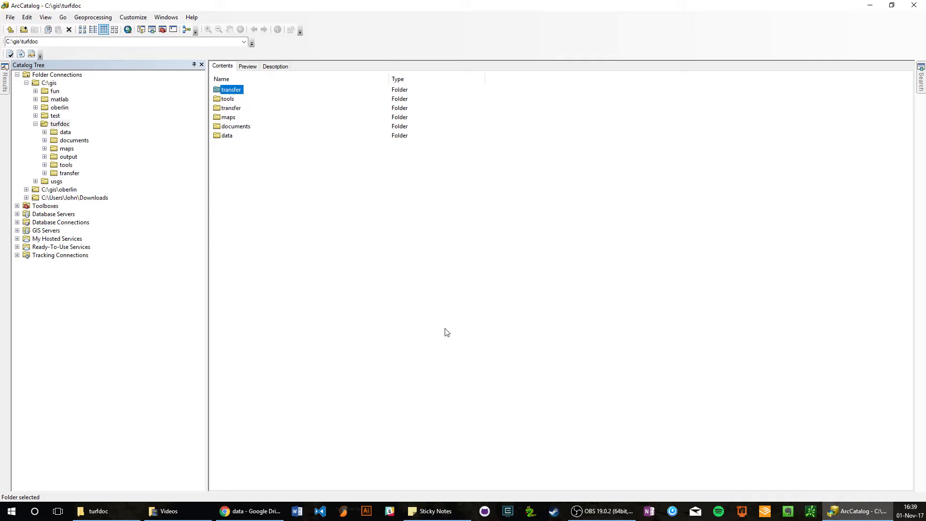
# Sort the turfdoc contents by name and expand its subfolders in the catalog tree.
pyautogui.click(220, 78)
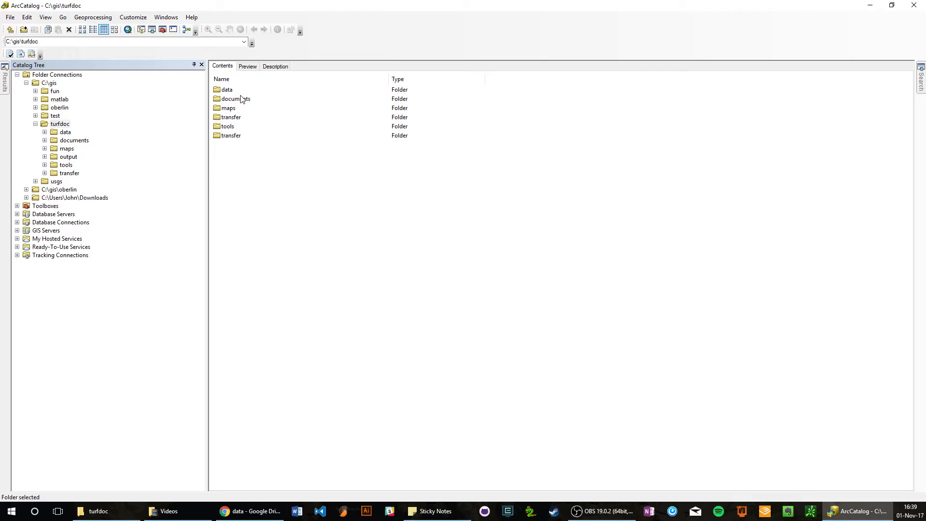
pyautogui.click(44, 131)
pyautogui.click(45, 164)
pyautogui.click(44, 173)
pyautogui.click(44, 198)
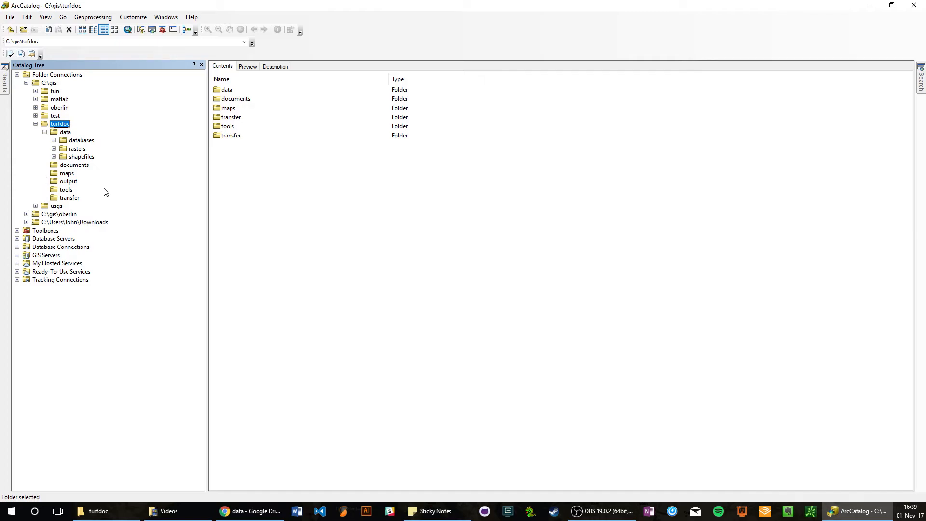
# Create a folder named lidar inside the data folder of turfdoc.
pyautogui.click(65, 132)
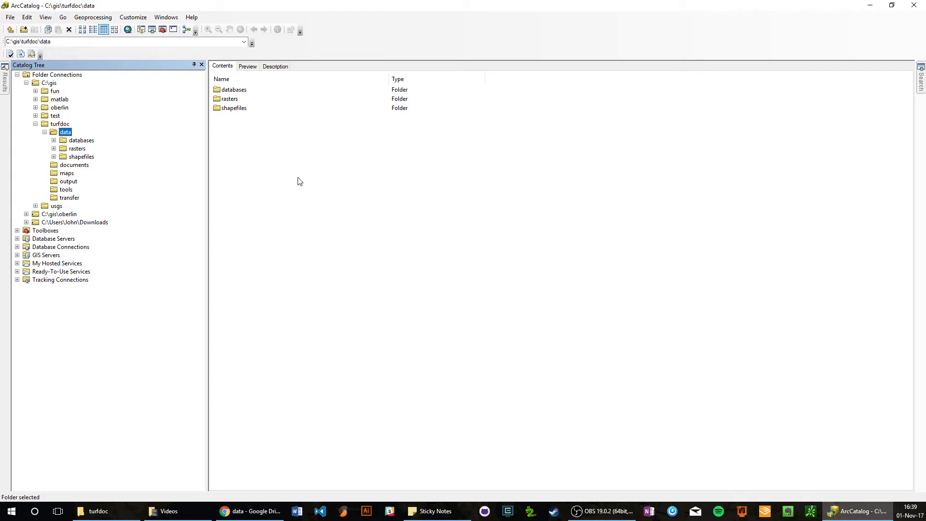
pyautogui.click(240, 176)
pyautogui.rightClick(239, 176)
pyautogui.moveTo(280, 235)
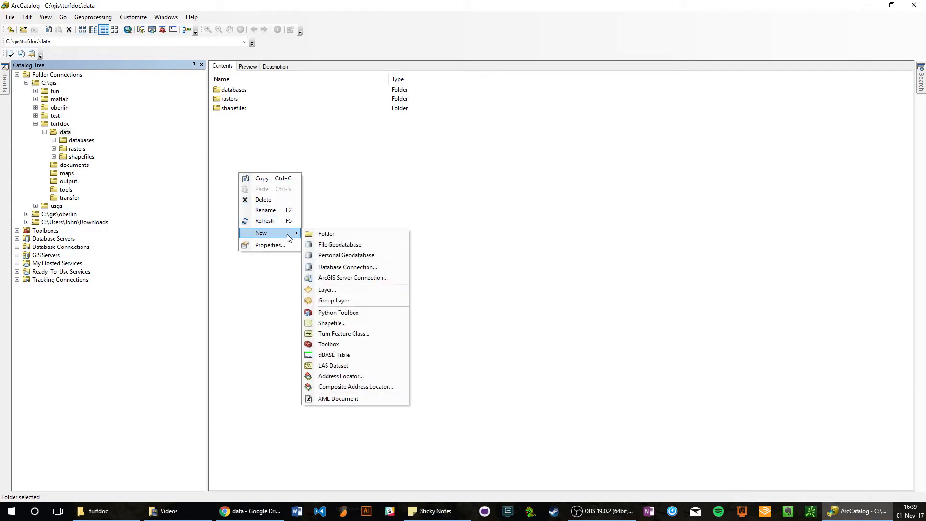
pyautogui.click(399, 233)
pyautogui.write('lidar')
pyautogui.press('Return')
pyautogui.click(253, 191)
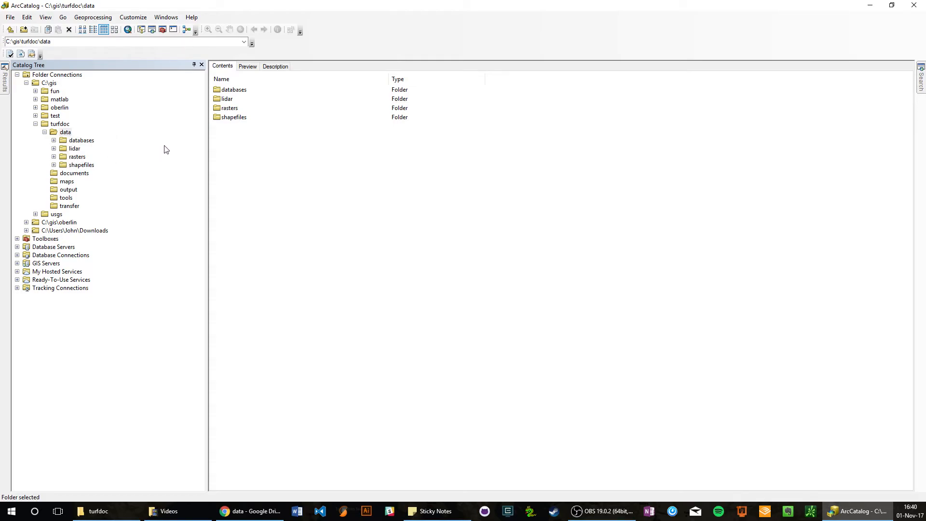
# Create a folder named research inside the documents folder of turfdoc.
pyautogui.click(55, 174)
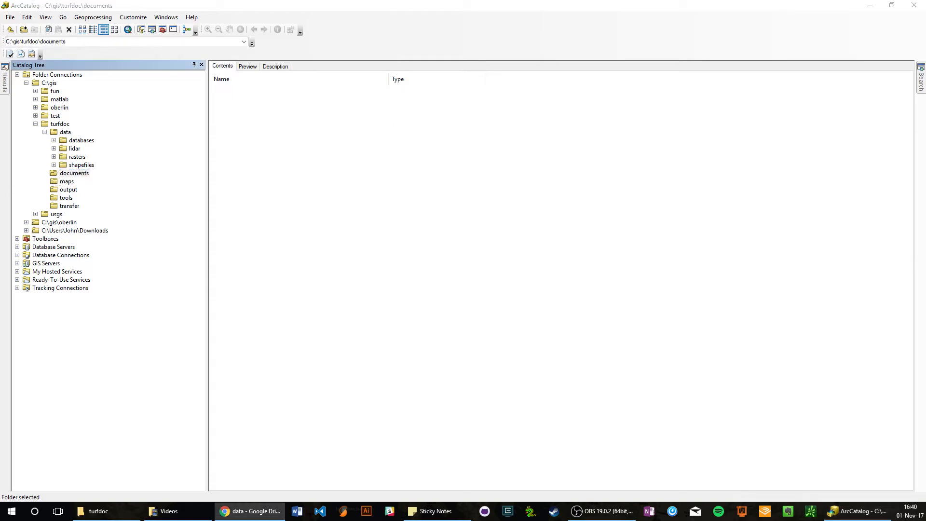
pyautogui.rightClick(369, 206)
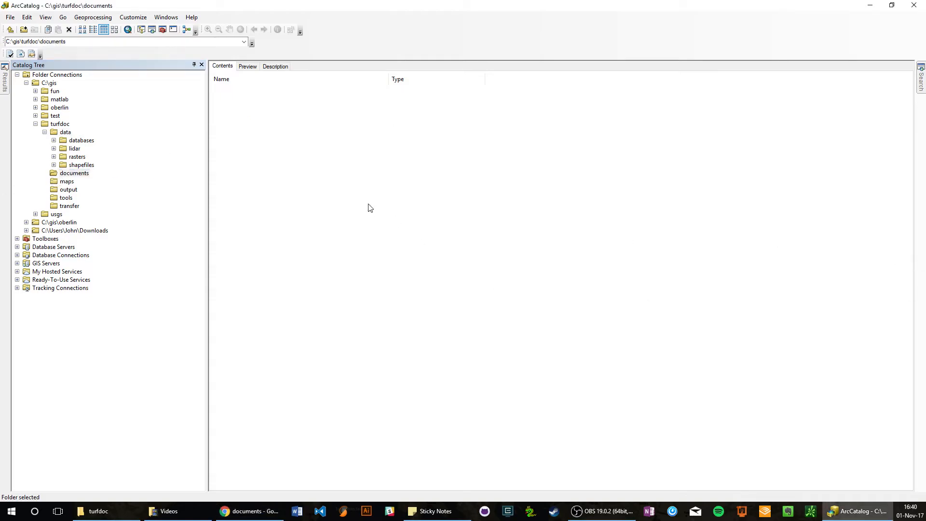
pyautogui.moveTo(411, 264)
pyautogui.click(456, 265)
pyautogui.write('research')
pyautogui.press('Return')
# Create a folder named presentations inside the documents folder.
pyautogui.rightClick(261, 189)
pyautogui.moveTo(296, 246)
pyautogui.click(346, 249)
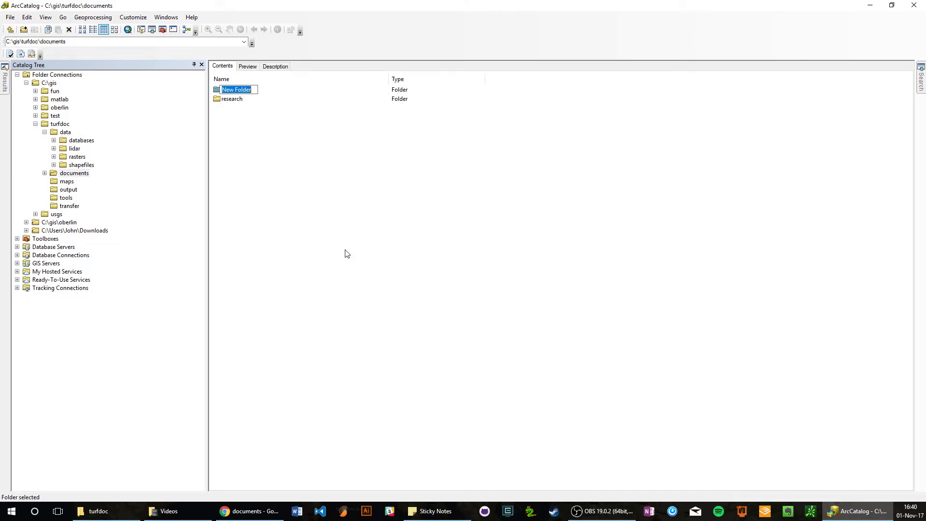
pyautogui.write('presentations')
pyautogui.press('Return')
# Create a folder named manuals inside the documents folder.
pyautogui.rightClick(259, 250)
pyautogui.moveTo(303, 310)
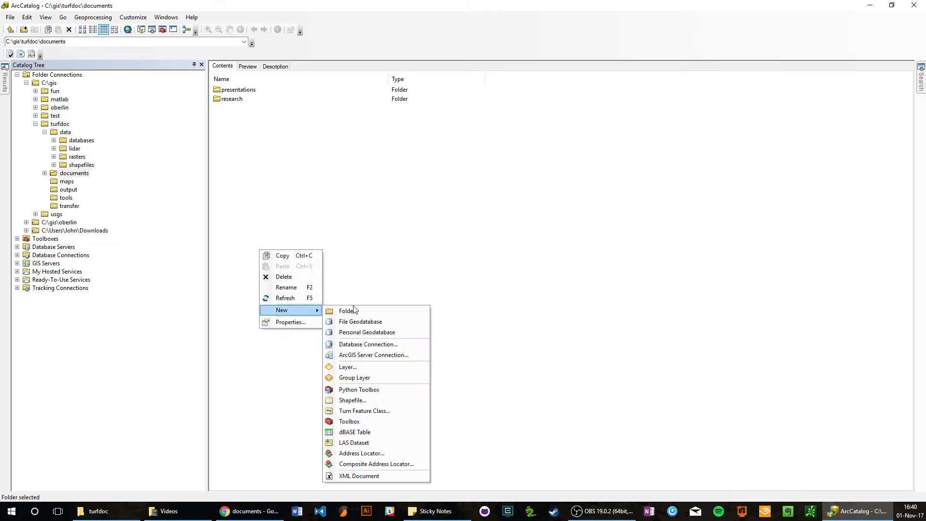
pyautogui.click(356, 311)
pyautogui.write('manuals')
pyautogui.press('Return')
# Create a folder named licenses inside the documents folder.
pyautogui.rightClick(335, 310)
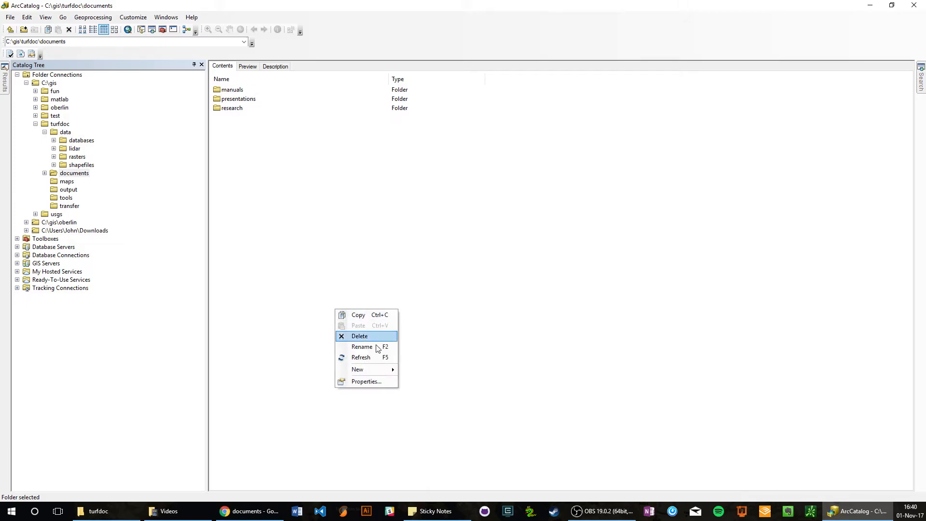
pyautogui.moveTo(387, 369)
pyautogui.click(436, 327)
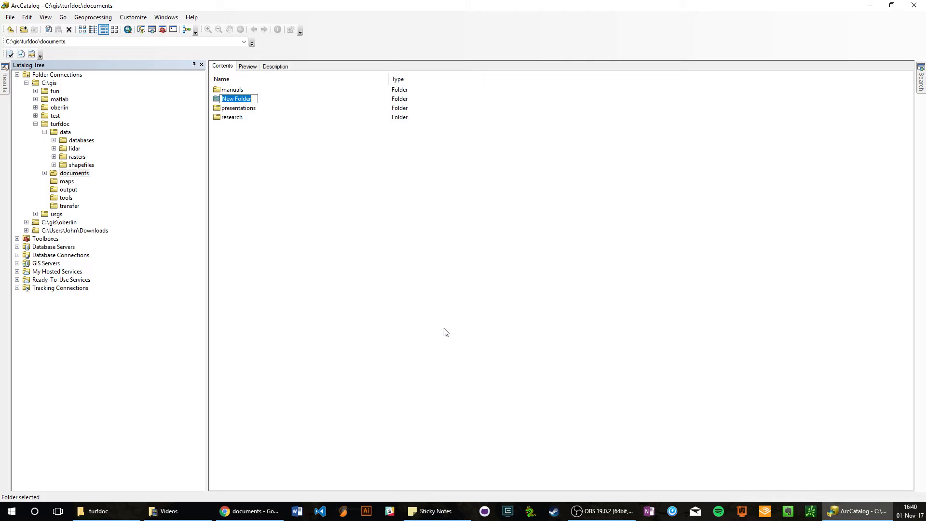
pyautogui.write('licenses')
pyautogui.press('Return')
# Create a folder named hardware inside the documents folder and sort the folder's contents by name in descending order.
pyautogui.rightClick(307, 225)
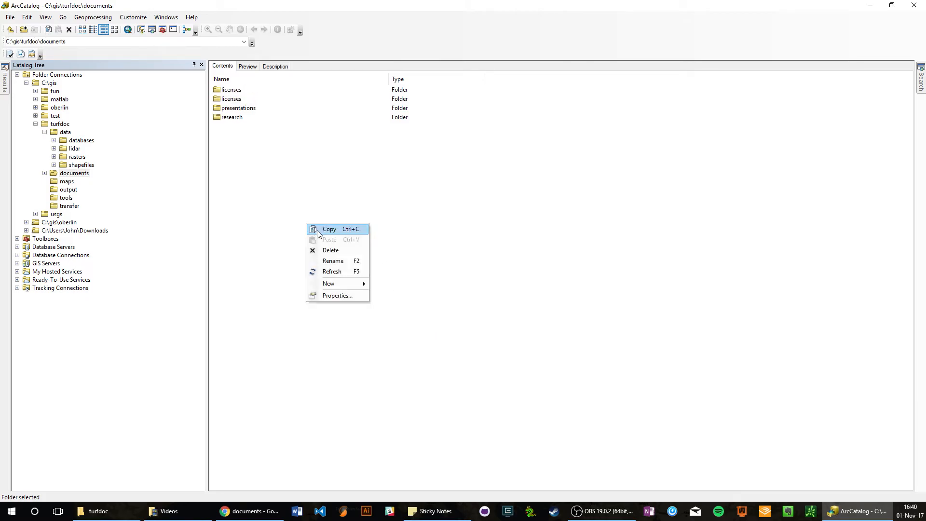
pyautogui.moveTo(355, 284)
pyautogui.click(386, 285)
pyautogui.write('hardware')
pyautogui.press('Return')
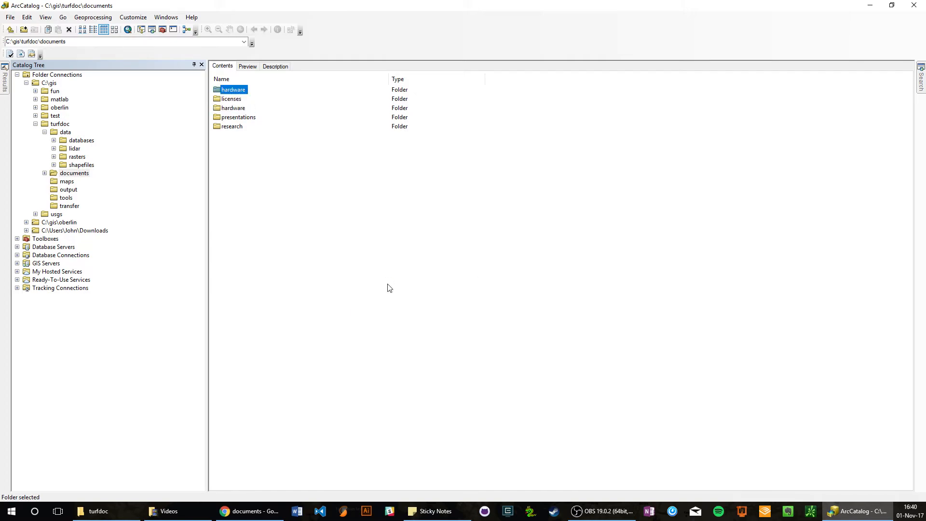
pyautogui.click(248, 79)
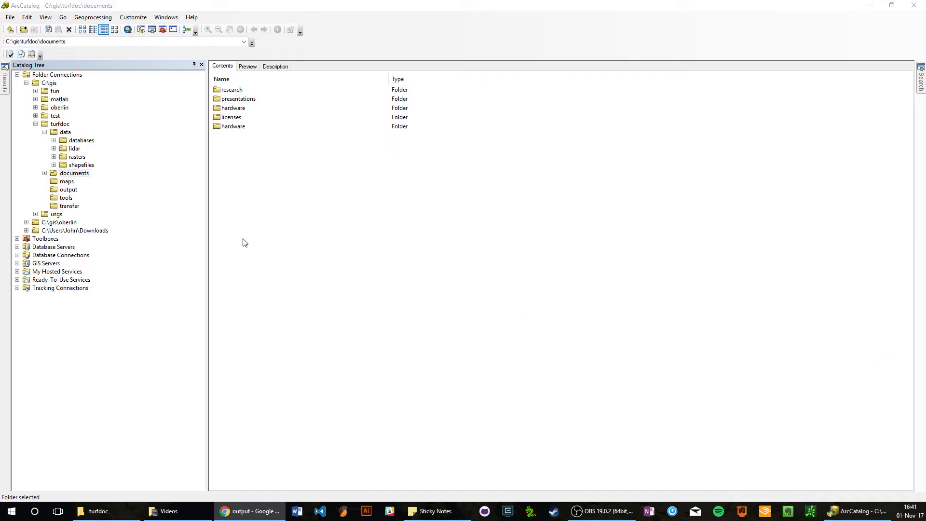
# Create a folder named maps inside the output folder of turfdoc.
pyautogui.click(66, 190)
pyautogui.rightClick(249, 248)
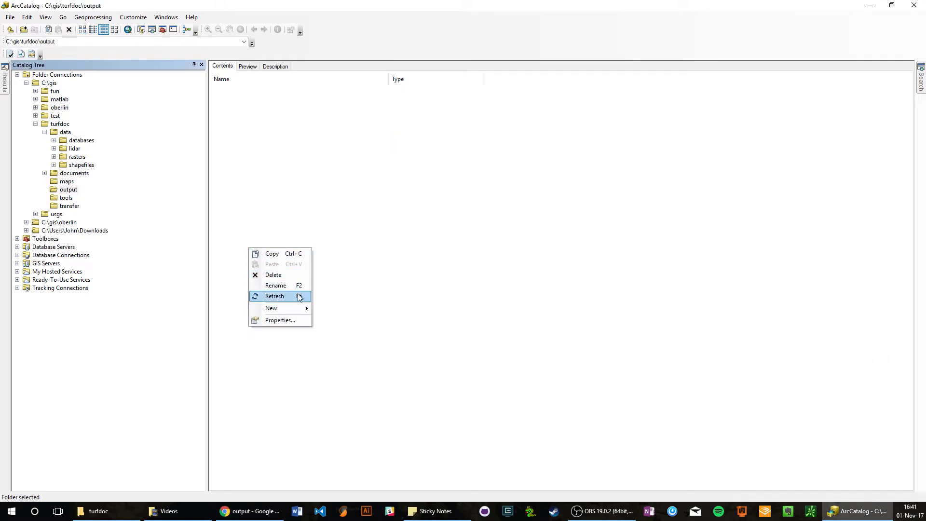
pyautogui.moveTo(304, 308)
pyautogui.click(340, 312)
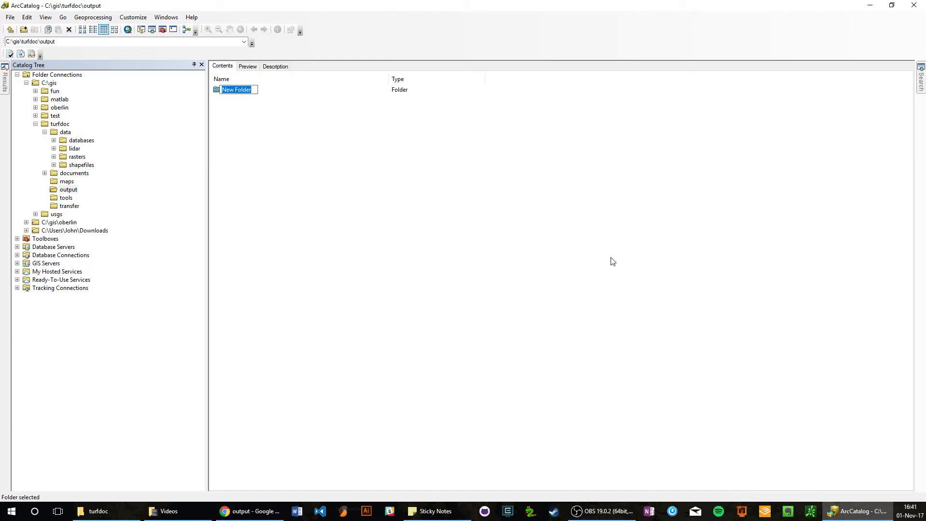
pyautogui.write('maps')
pyautogui.press('Return')
# Create a folder named reports inside the output folder and sort the folder's contents by name.
pyautogui.rightClick(289, 213)
pyautogui.moveTo(313, 273)
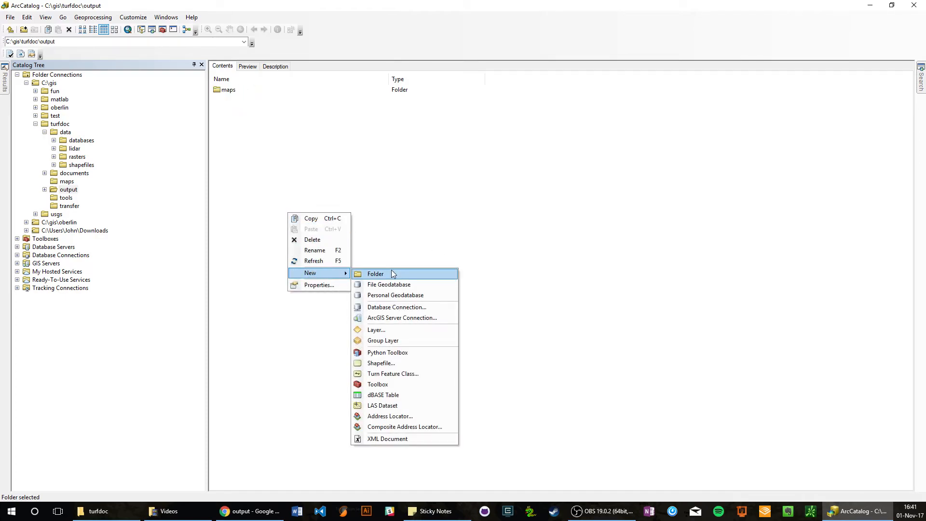
pyautogui.click(391, 270)
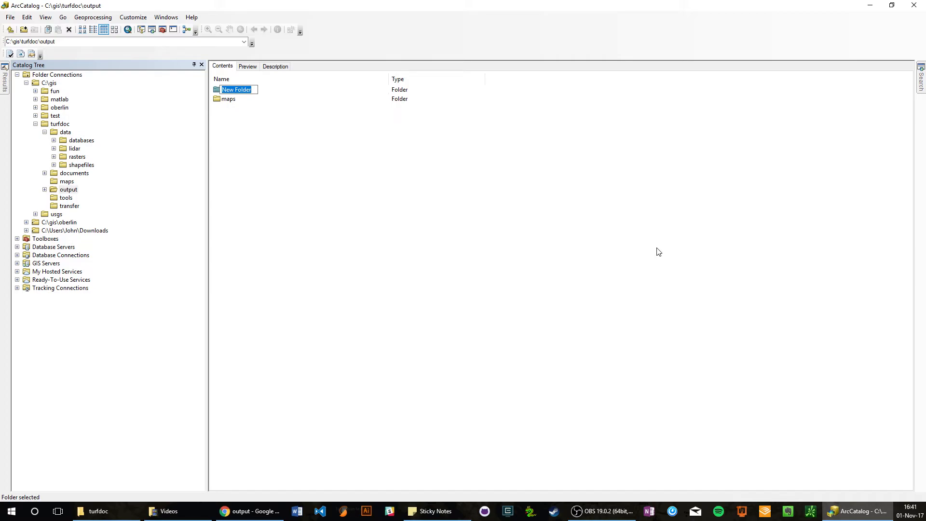
pyautogui.write('reports')
pyautogui.press('Return')
pyautogui.click(267, 82)
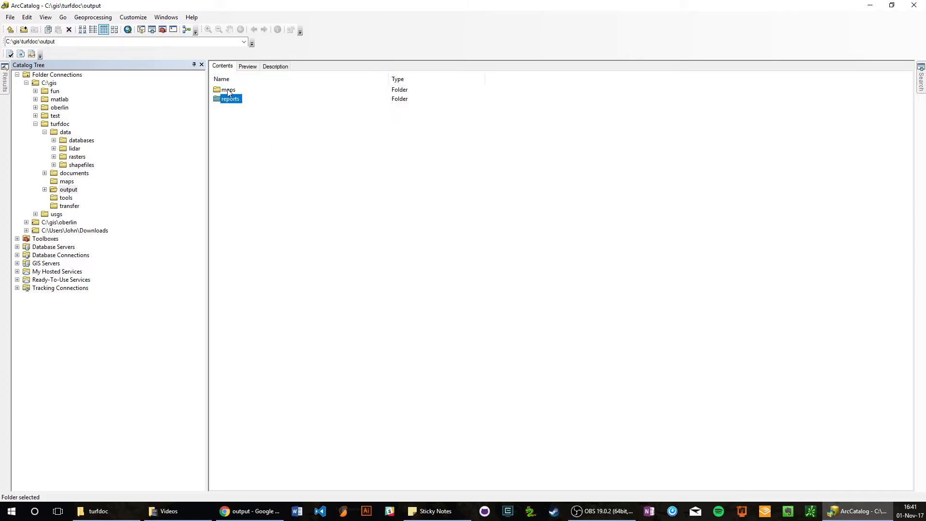
# Compare the contents of the turfdoc maps and output folders, and view the transfer folder.
pyautogui.click(66, 182)
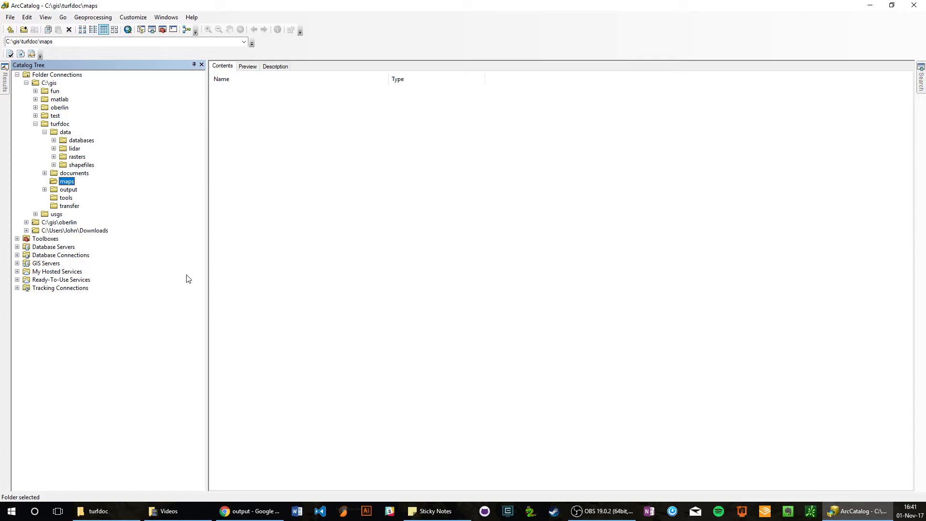
pyautogui.click(69, 191)
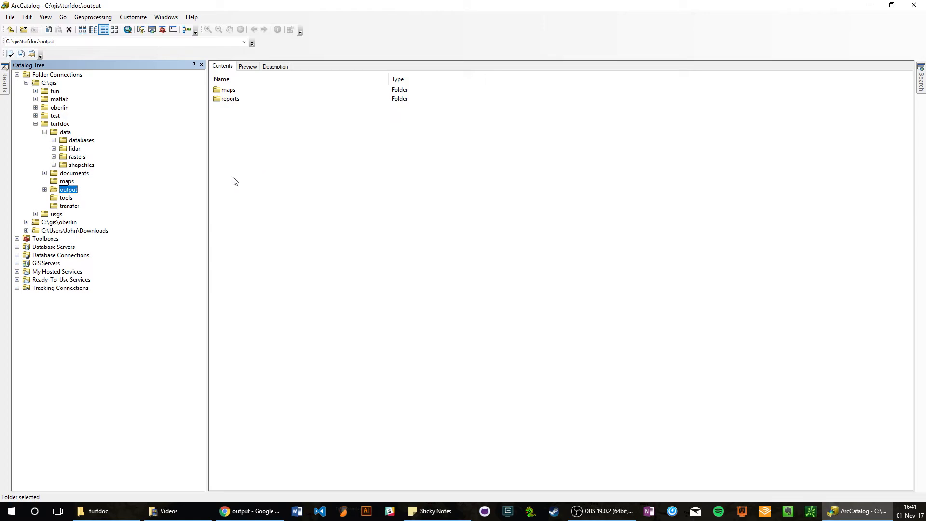
pyautogui.click(67, 183)
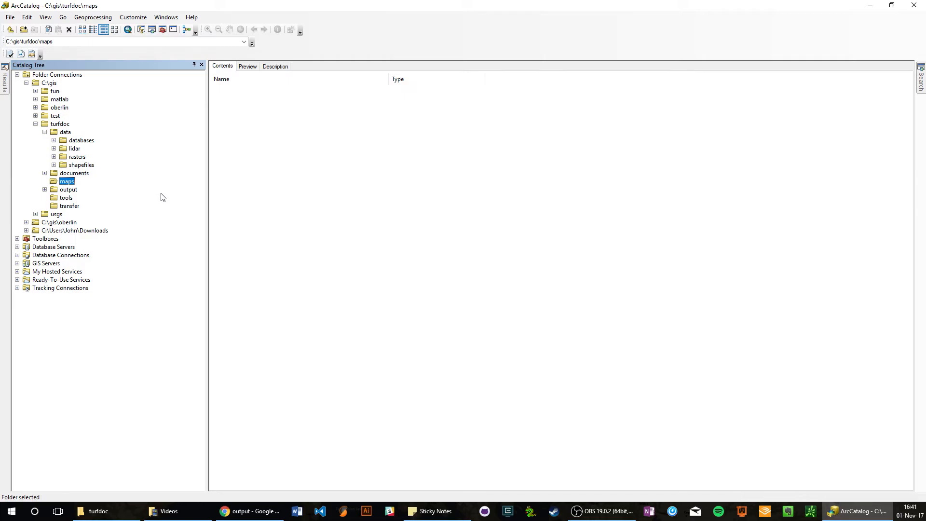
pyautogui.click(65, 190)
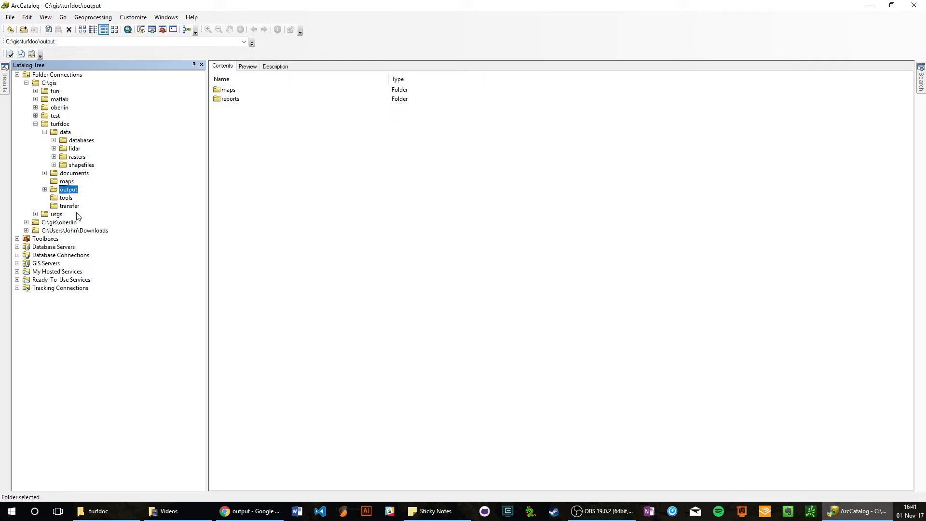
pyautogui.click(70, 206)
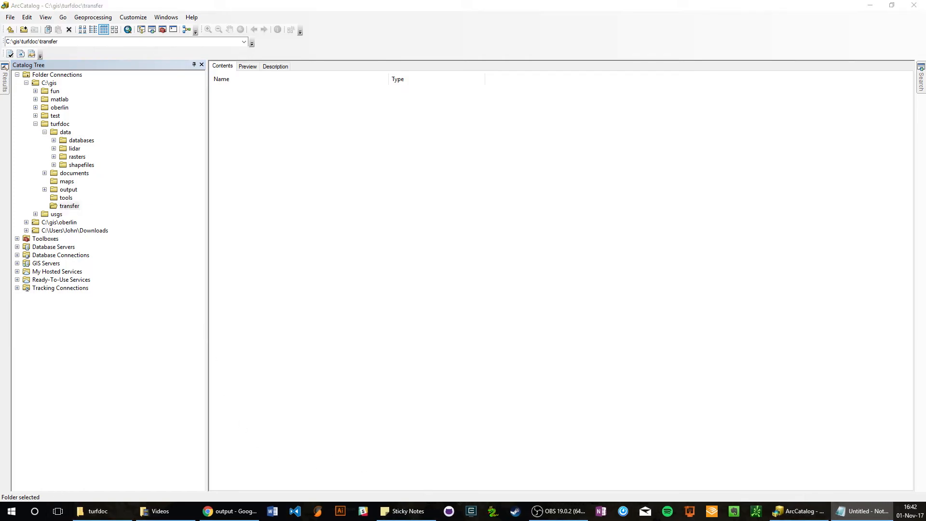
# Bring the blank Notepad window over the catalog and write the naming example "TurfDoc => turfdoc" on its first line.
pyautogui.moveTo(925, 116); pyautogui.dragTo(381, 143)
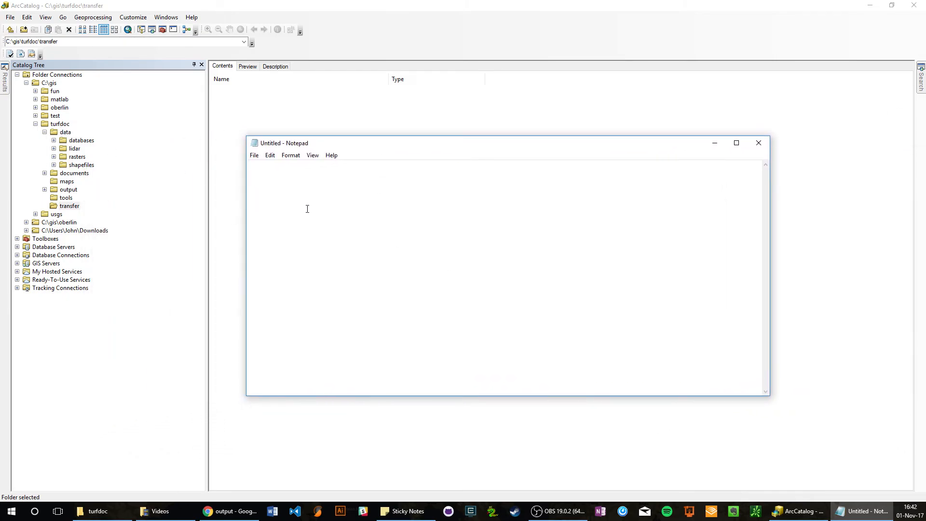
pyautogui.write('t')
pyautogui.press('BackSpace')
pyautogui.write('TurfDoc => turfdoc')
pyautogui.press('Return')
# Add the naming rule "turf doc - NO SPACES" on the second line of the note.
pyautogui.write('turf doct')
pyautogui.press('BackSpace')
pyautogui.write('=>')
pyautogui.press('BackSpace')
pyautogui.press('BackSpace')
pyautogui.press('BackSpace')
pyautogui.write('NO SPACES')
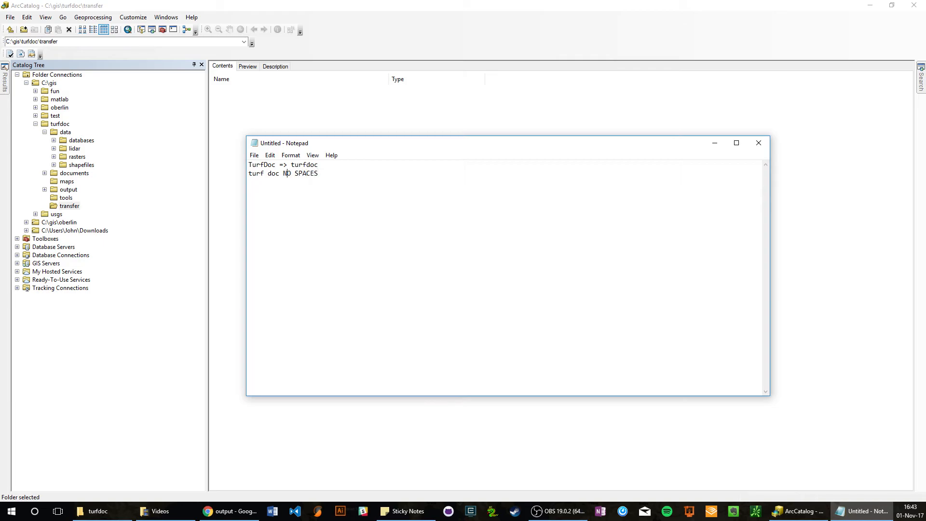
pyautogui.write(' -')
# List the special characters "!&*$%@+-" on a separate line below the no-spaces rule.
pyautogui.write('!')
pyautogui.write('&*')
pyautogui.write('$%')
pyautogui.write('@')
pyautogui.write('+')
pyautogui.write('-')
pyautogui.press('Return')
# Add the rule "raster file names should be no more than 13 char in length" after a blank line in the note.
pyautogui.write('RASTER')
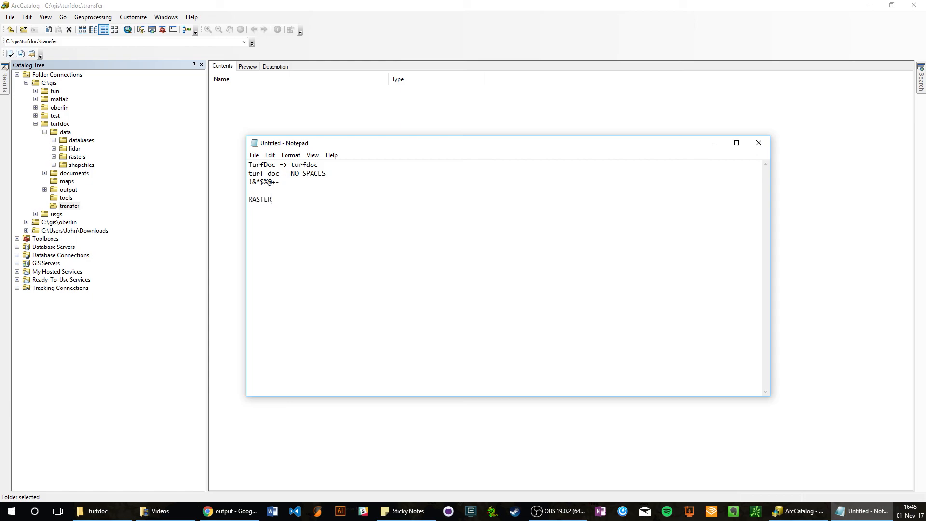
pyautogui.hotkey('shift', 'Home')
pyautogui.write('raster files should be no more than 13 char in length')
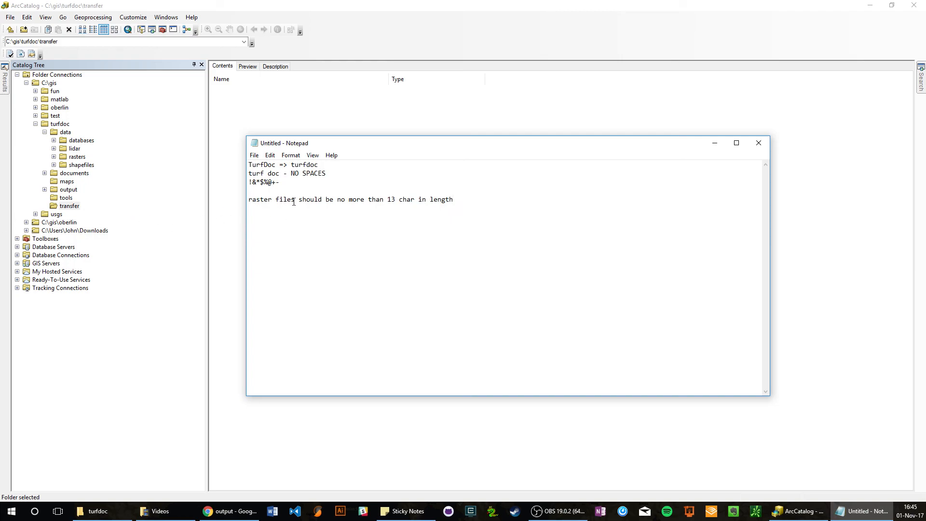
pyautogui.press('BackSpace')
pyautogui.write('names')
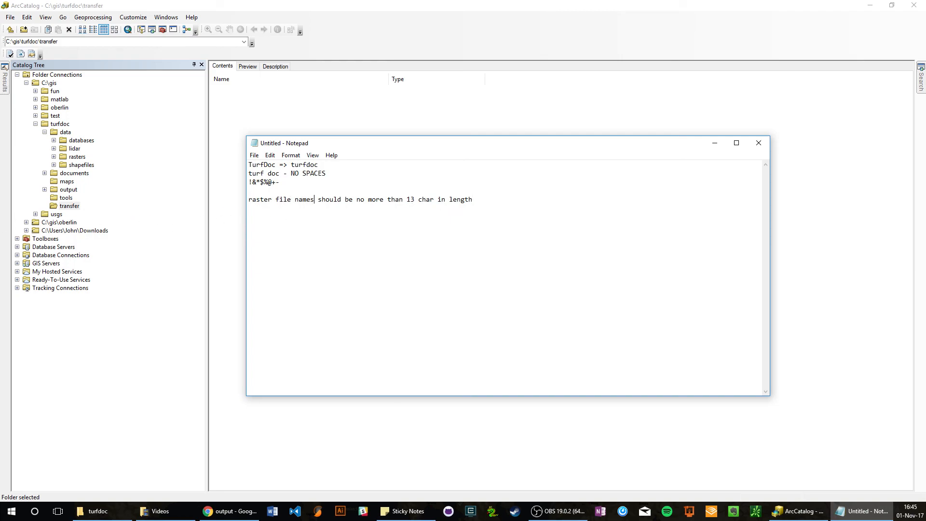